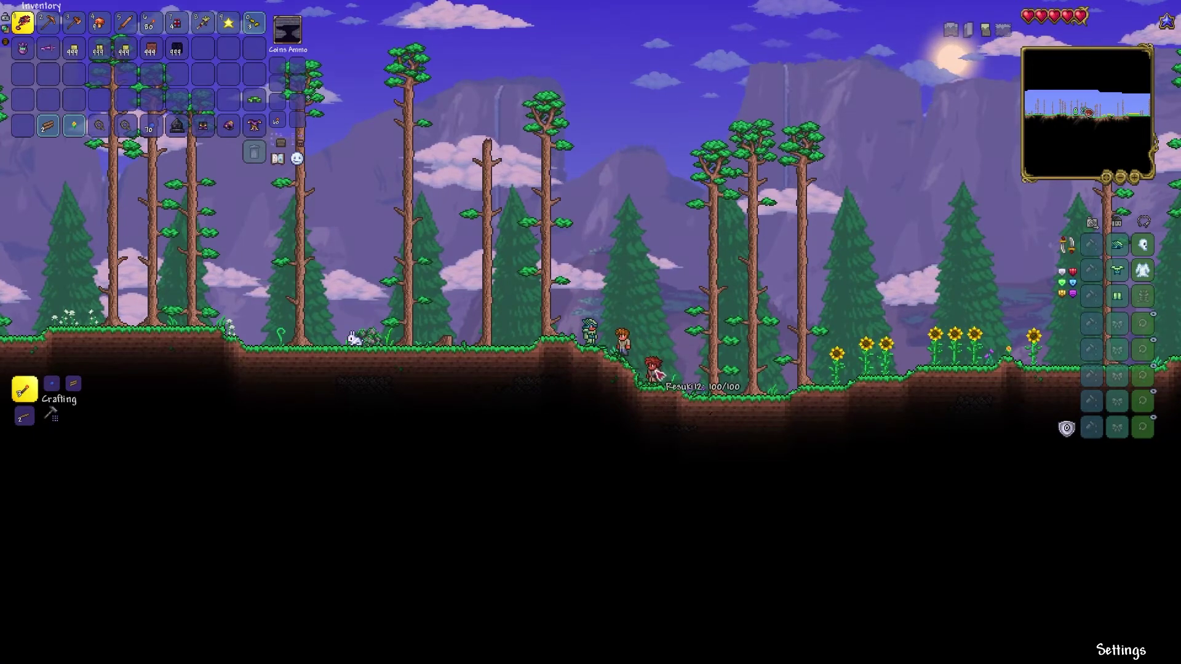
# Walk the character left through the forest and attack with the equipped weapon.
pyautogui.press('a')
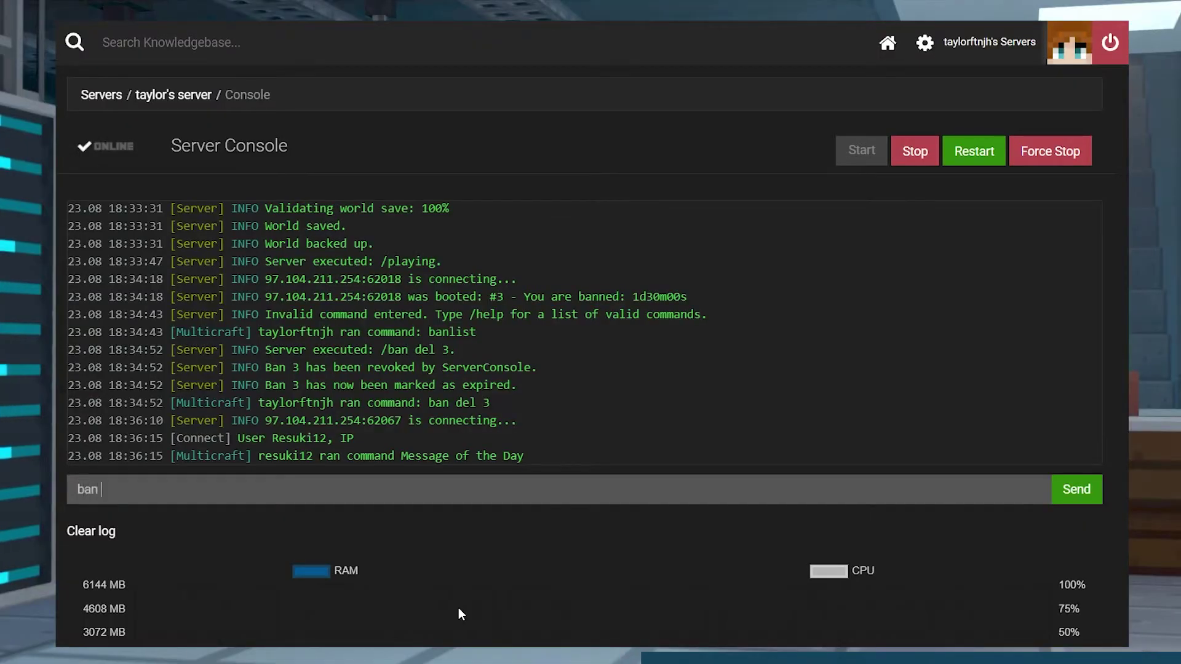
# Enter a ban add command with the player's username and reason "being mean" in the console.
pyautogui.write('ad')
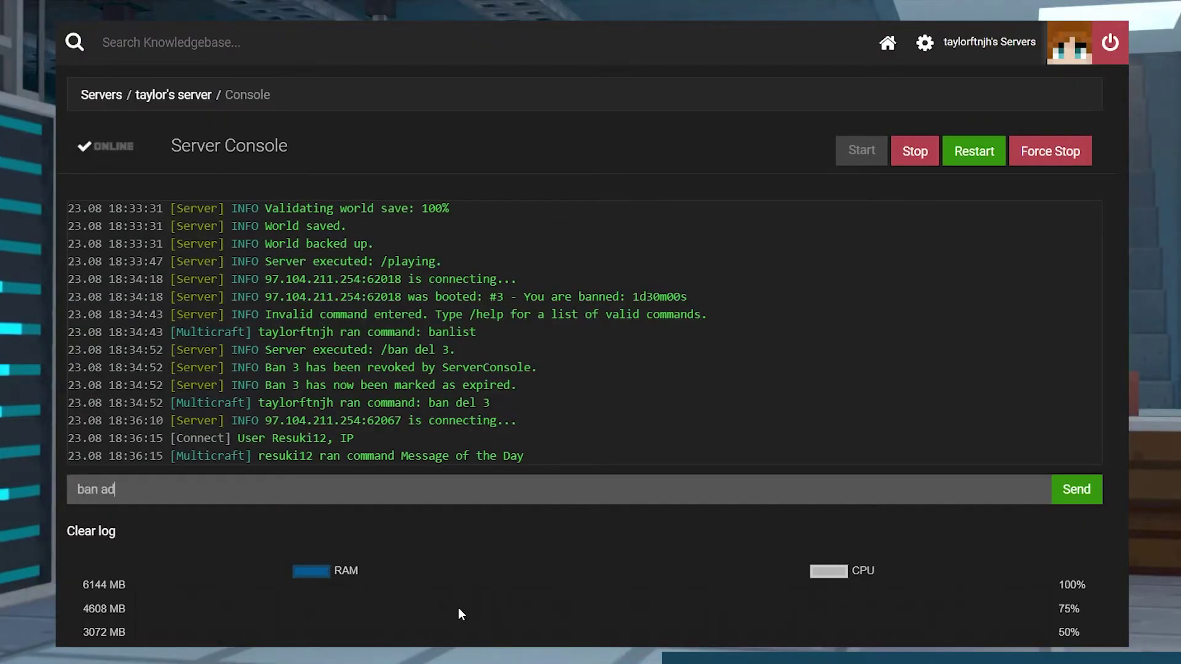
pyautogui.write('d resuki12 ')
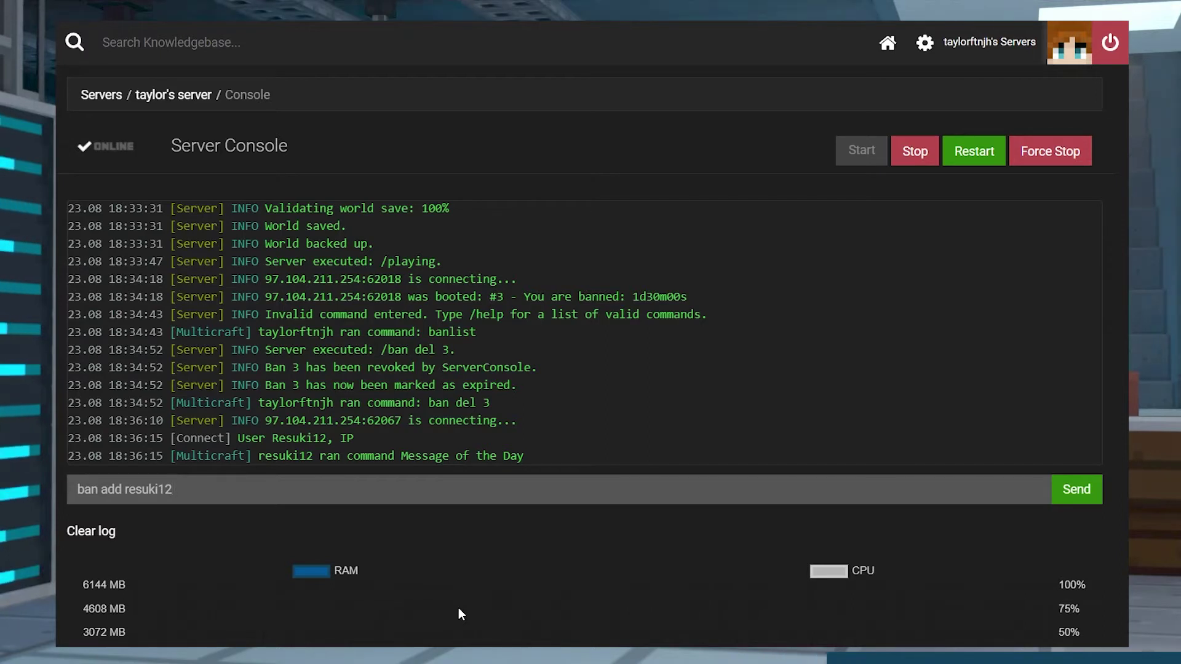
pyautogui.write('"being mean')
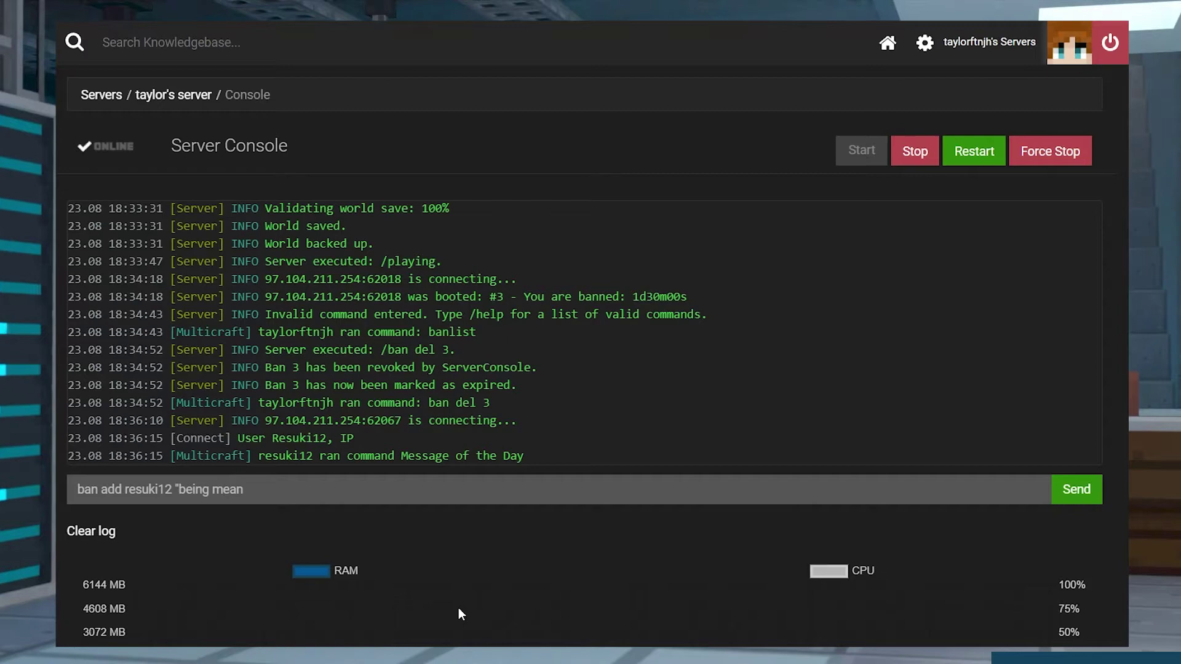
pyautogui.write('"')
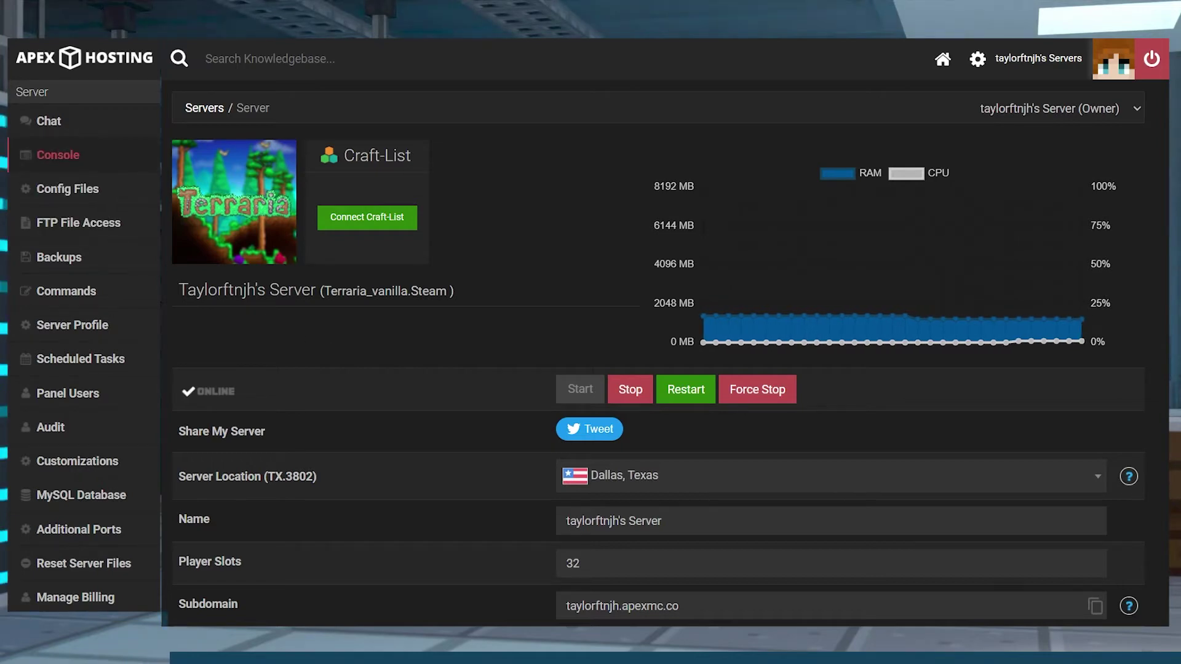
# Ban the connected player from the vanilla server with the console's 'ban' command.
pyautogui.click(58, 155)
pyautogui.click(321, 493)
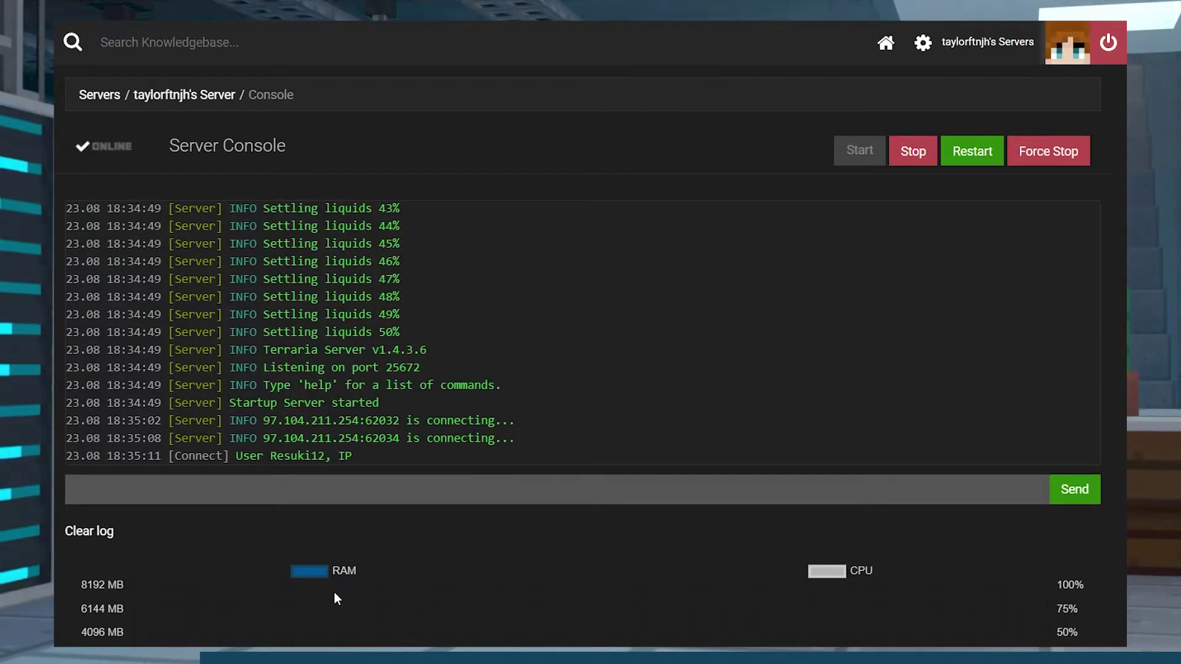
pyautogui.write('ban resuki12')
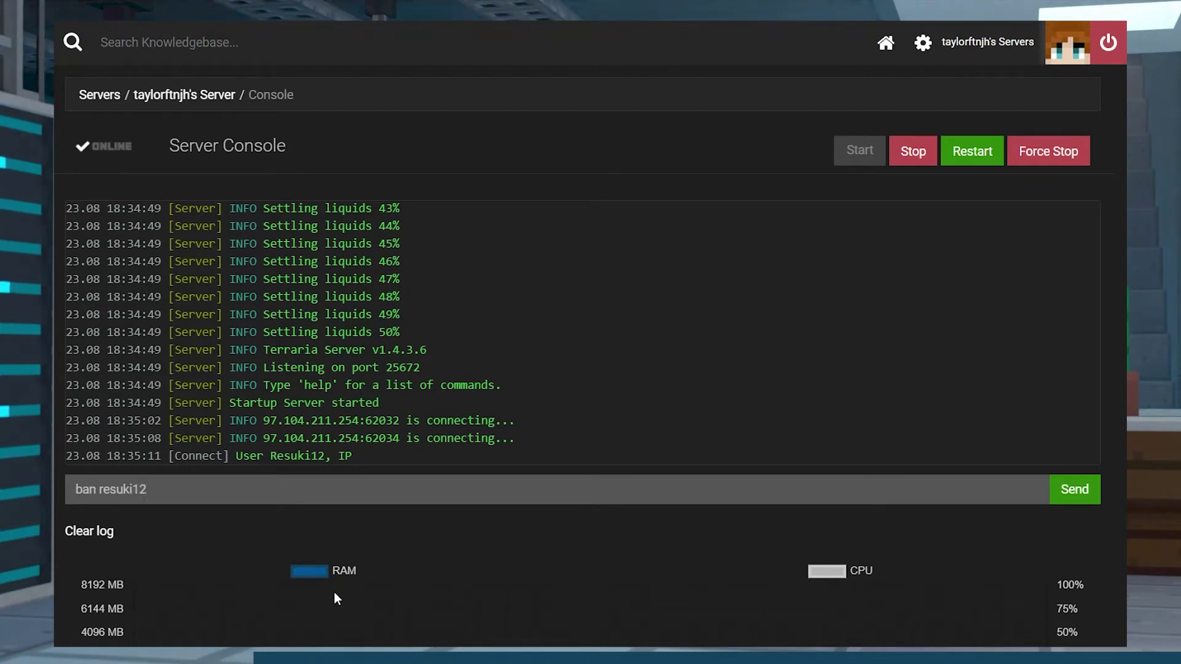
pyautogui.press('Return')
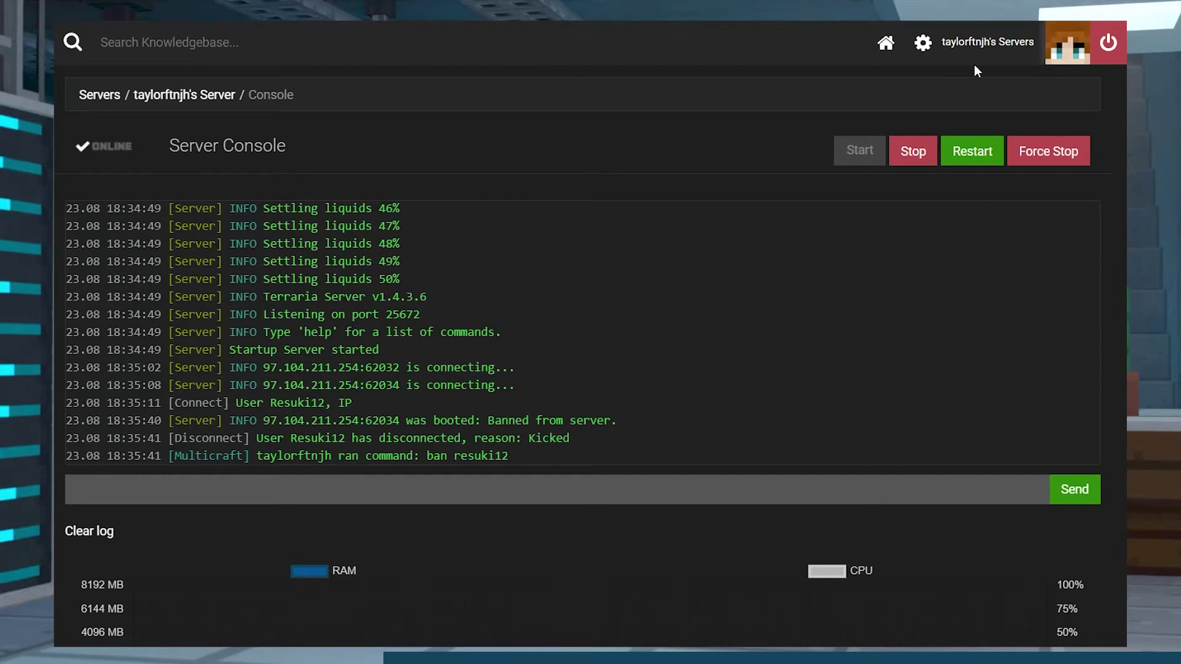
pyautogui.click(979, 43)
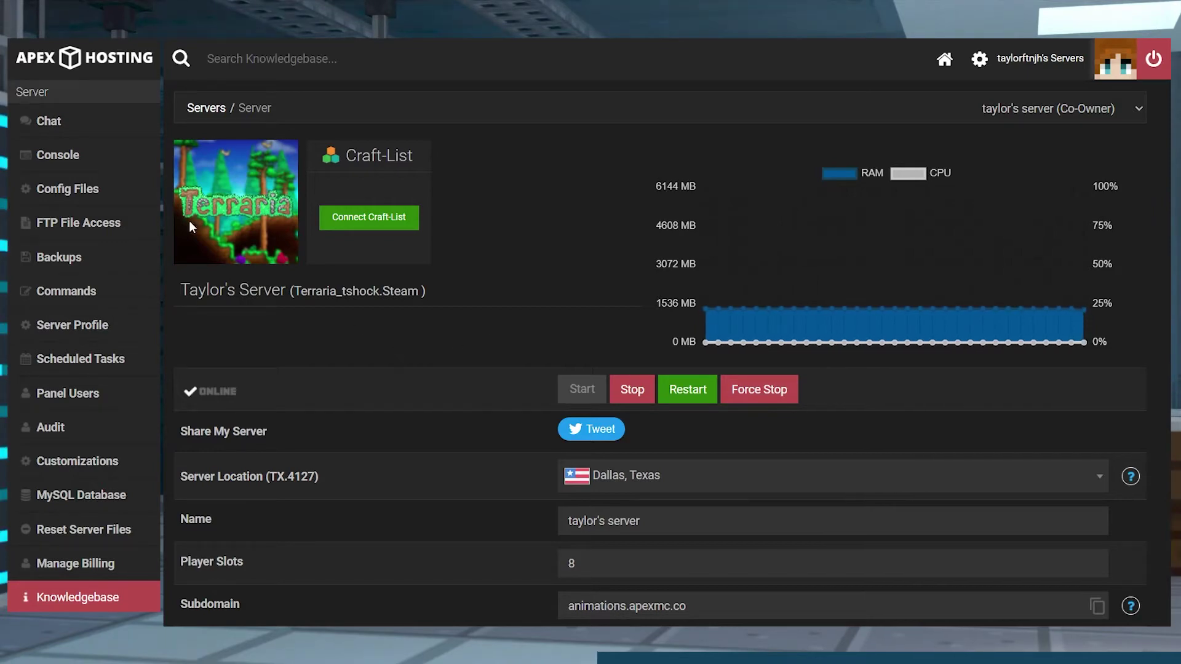
# On the tShock console, ban the player with 'ban add' and the reason 'being mean'.
pyautogui.click(58, 154)
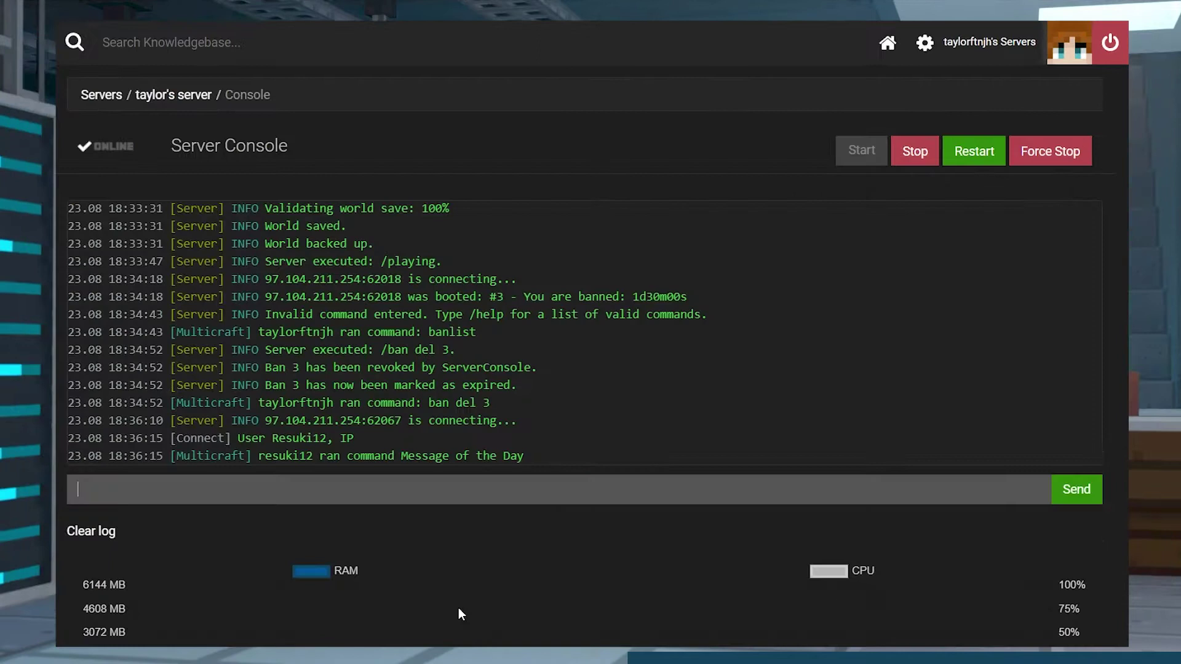
pyautogui.write('ban add resuk')
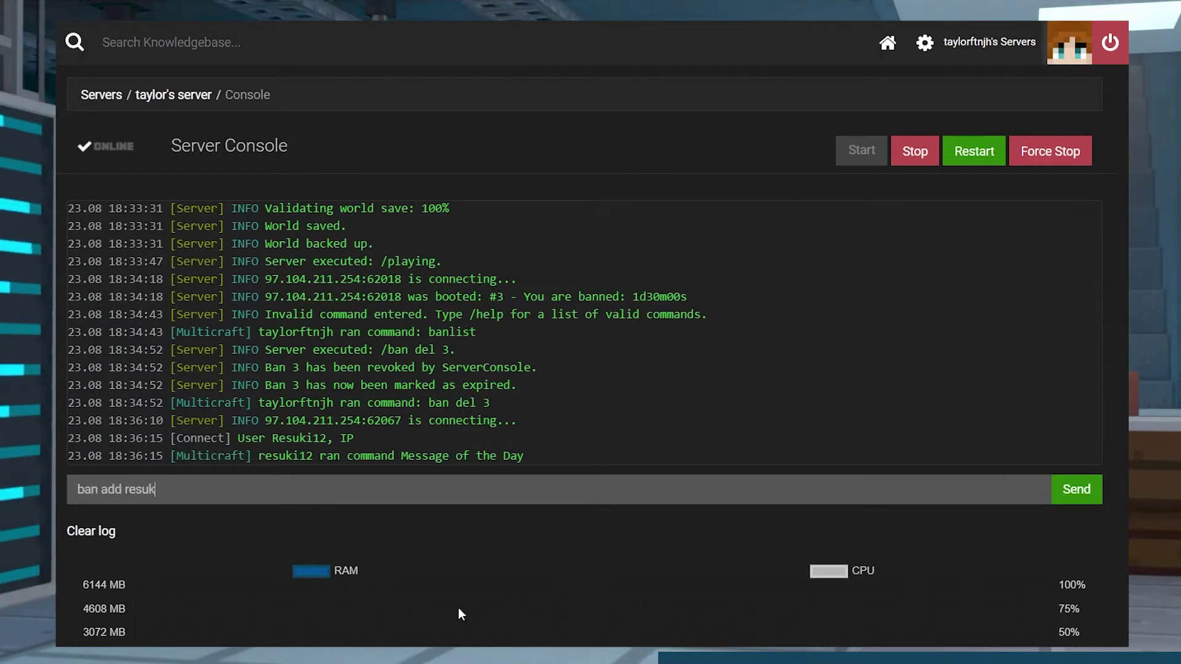
pyautogui.write('i12 "being mean')
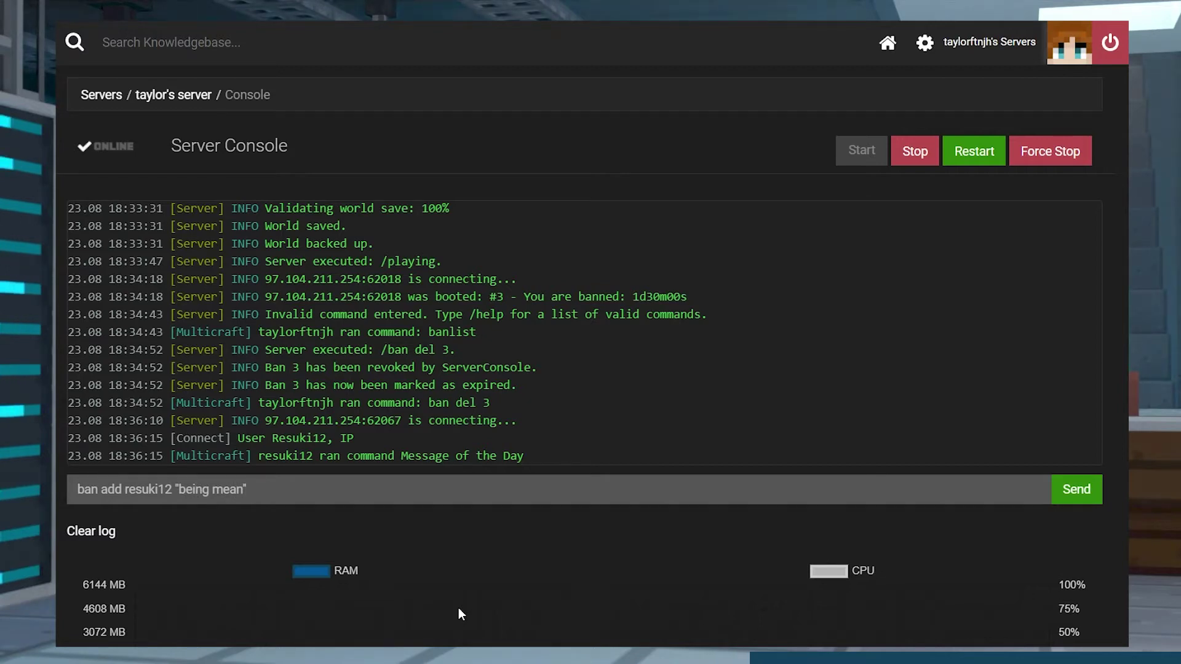
pyautogui.press('Return')
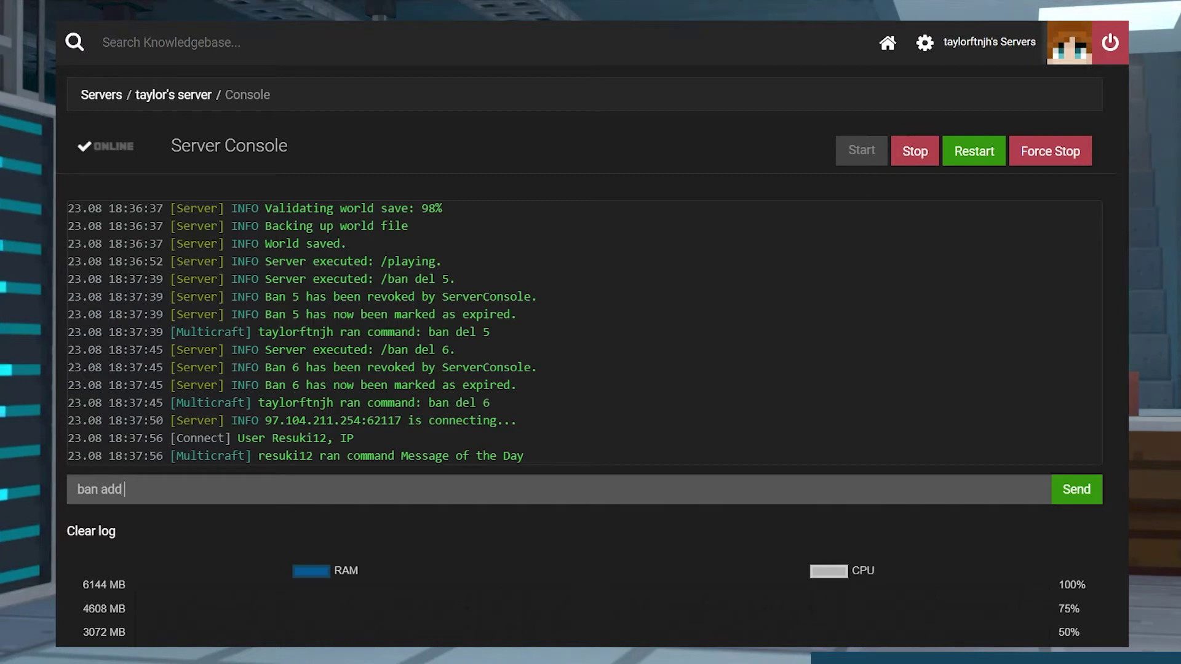
# Reissue the player's ban as a 1d30m00s timed ban.
pyautogui.write('12 "being mean" 1d30m00s')
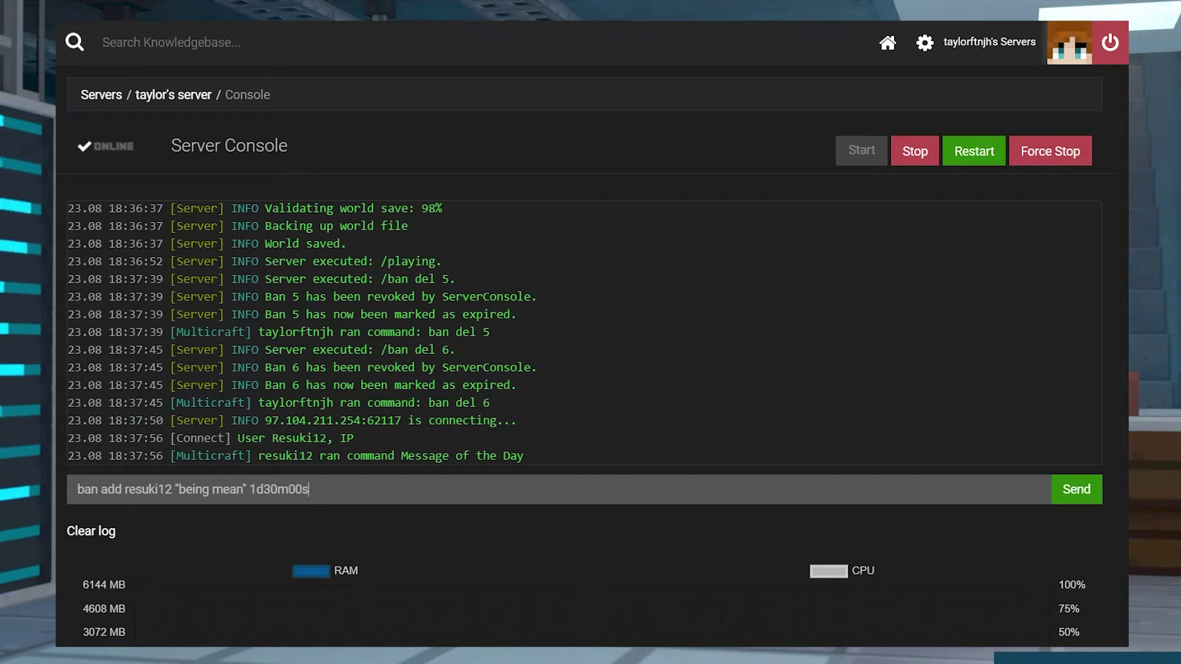
pyautogui.press('Return')
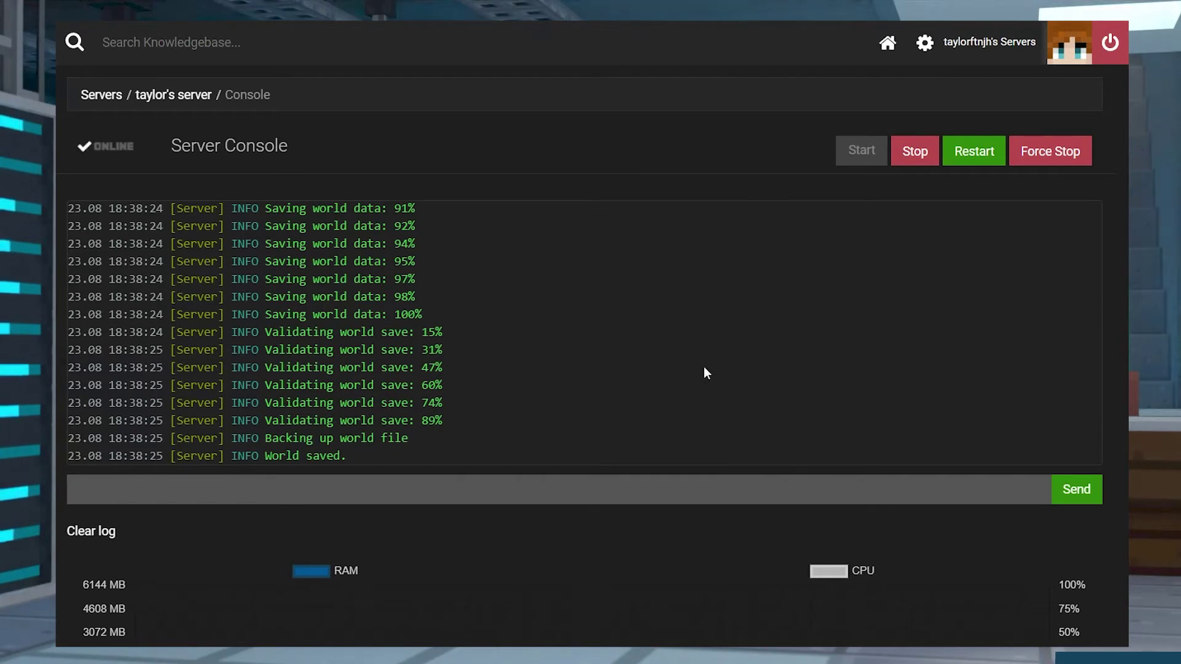
pyautogui.scroll(10, 683, 378)
pyautogui.scroll(5, 683, 381)
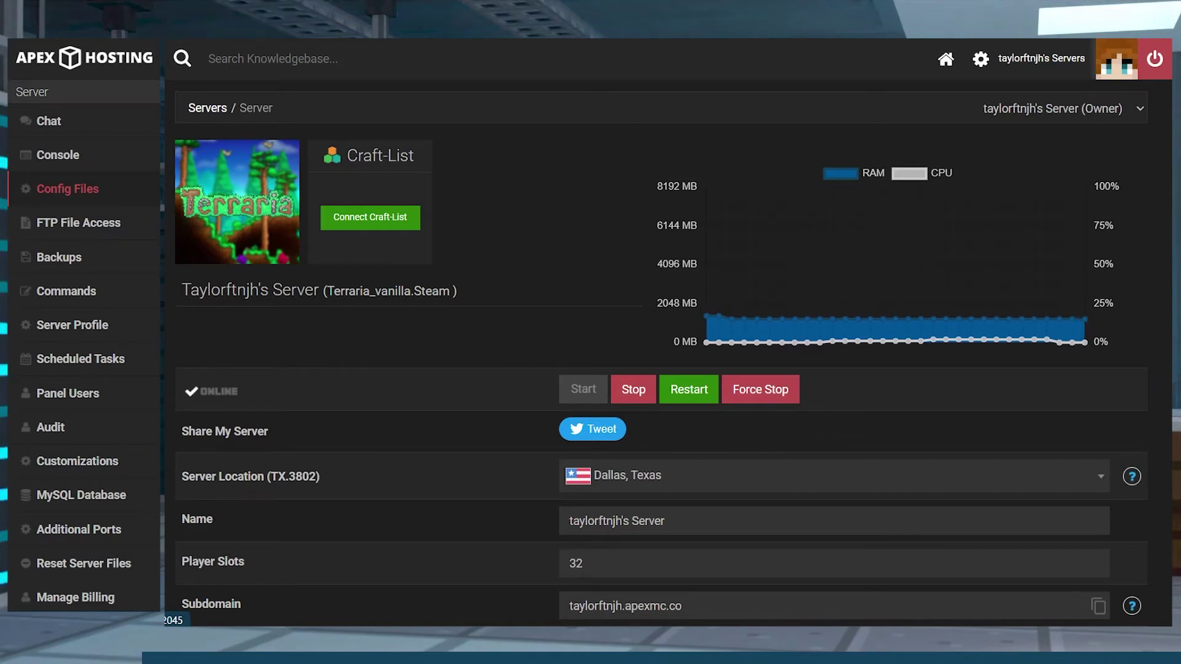
# Delete the player's entry from the vanilla server's banlist.txt and save it, restarting later.
pyautogui.click(67, 189)
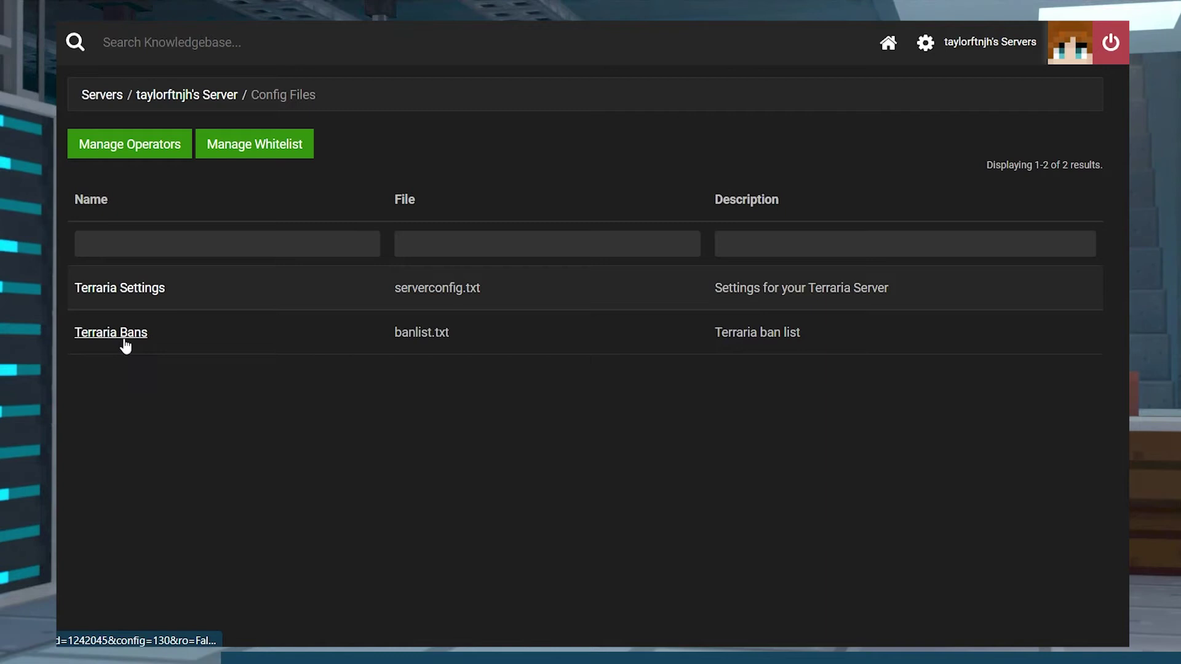
pyautogui.click(111, 333)
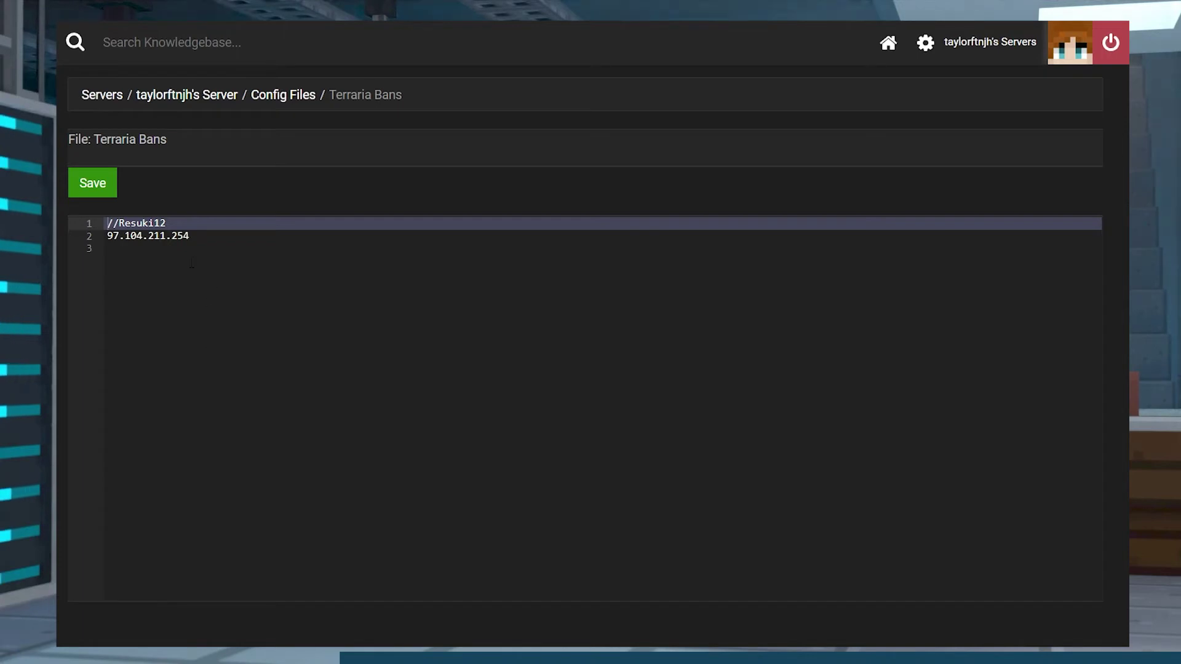
pyautogui.moveTo(191, 263); pyautogui.dragTo(57, 209)
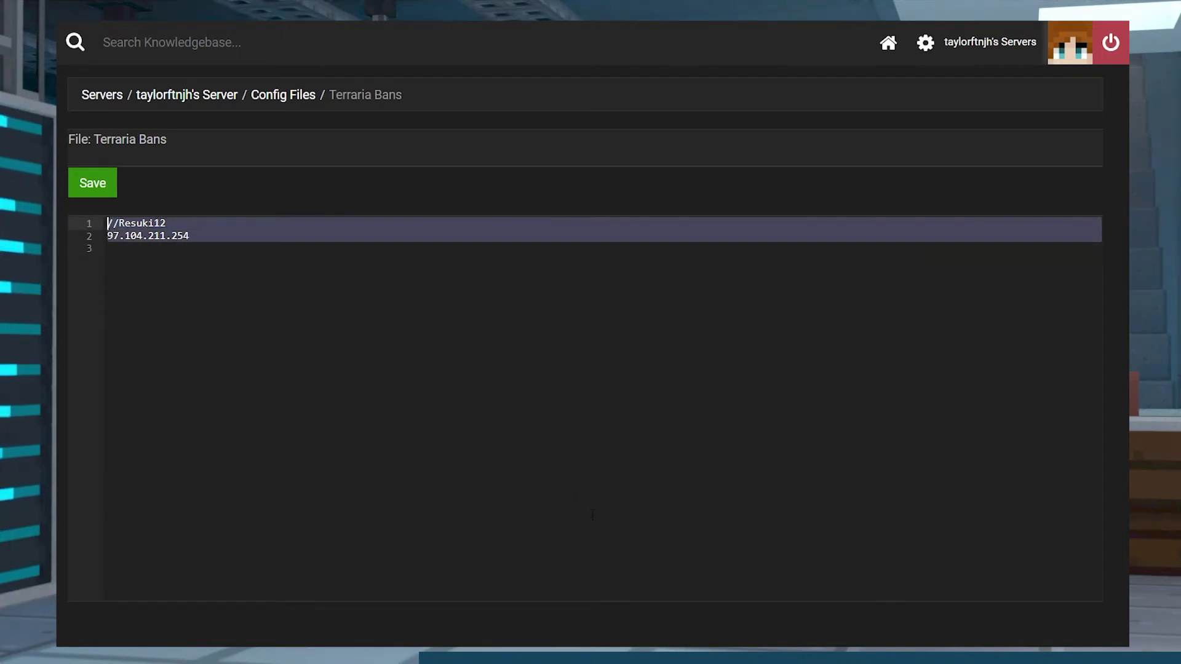
pyautogui.press('BackSpace')
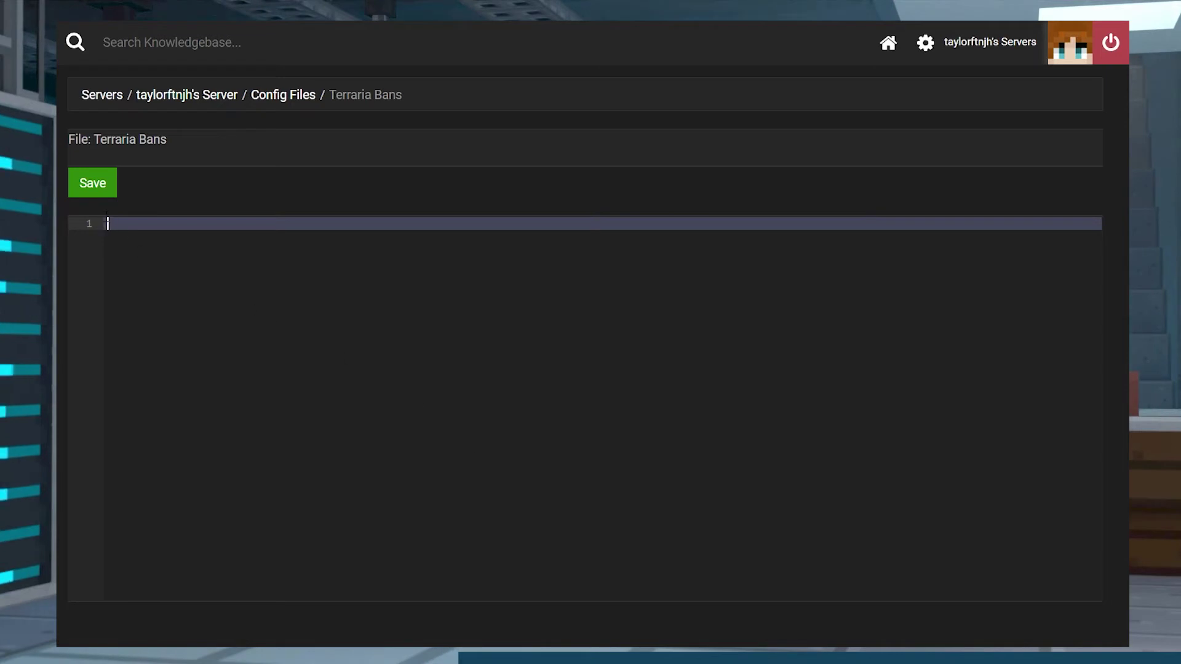
pyautogui.click(88, 193)
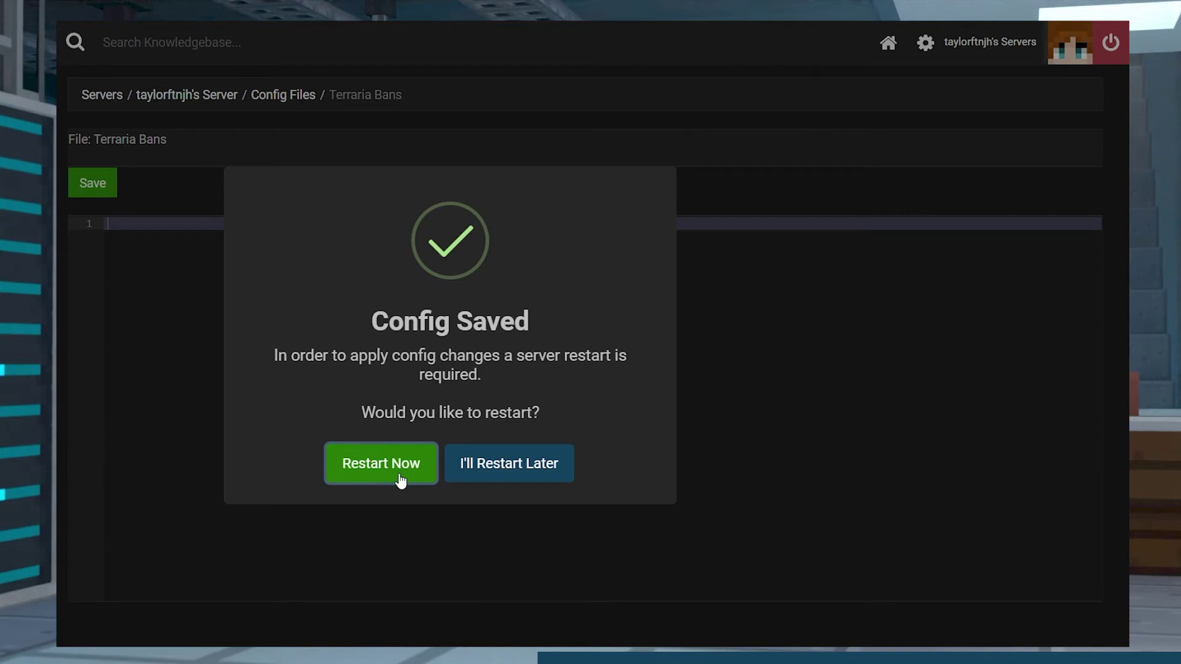
pyautogui.click(494, 480)
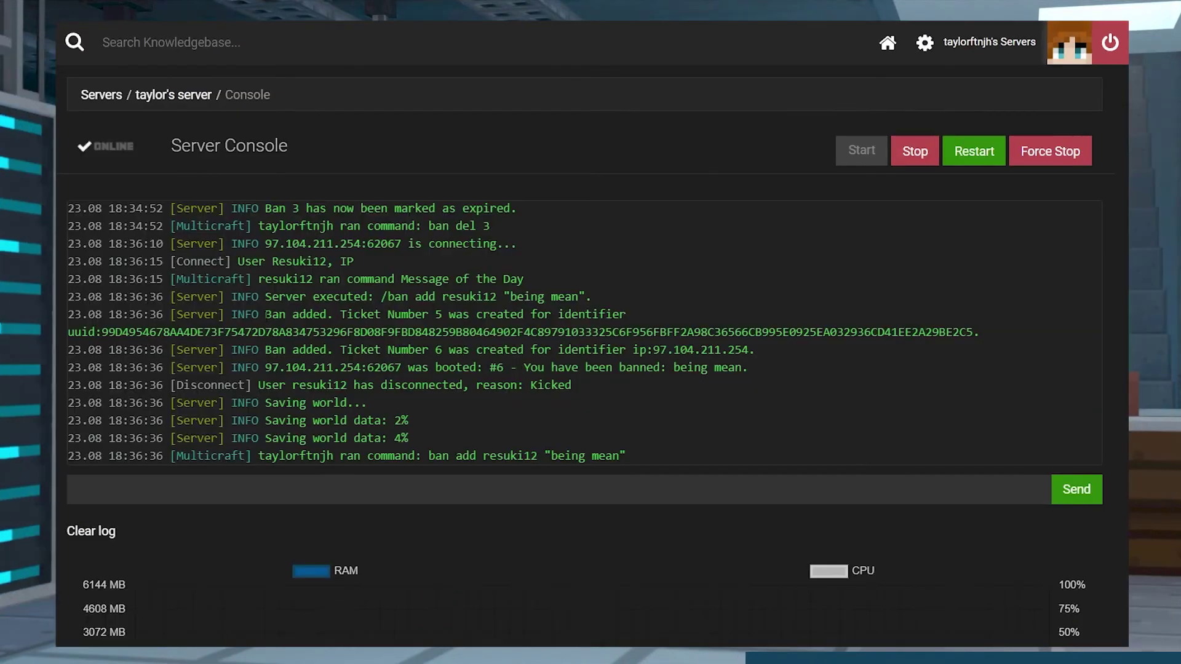
# Run 'ban list', revoke ban 5 with 'ban del 5', then enter 'ban del 6'.
pyautogui.moveTo(266, 314); pyautogui.dragTo(761, 348)
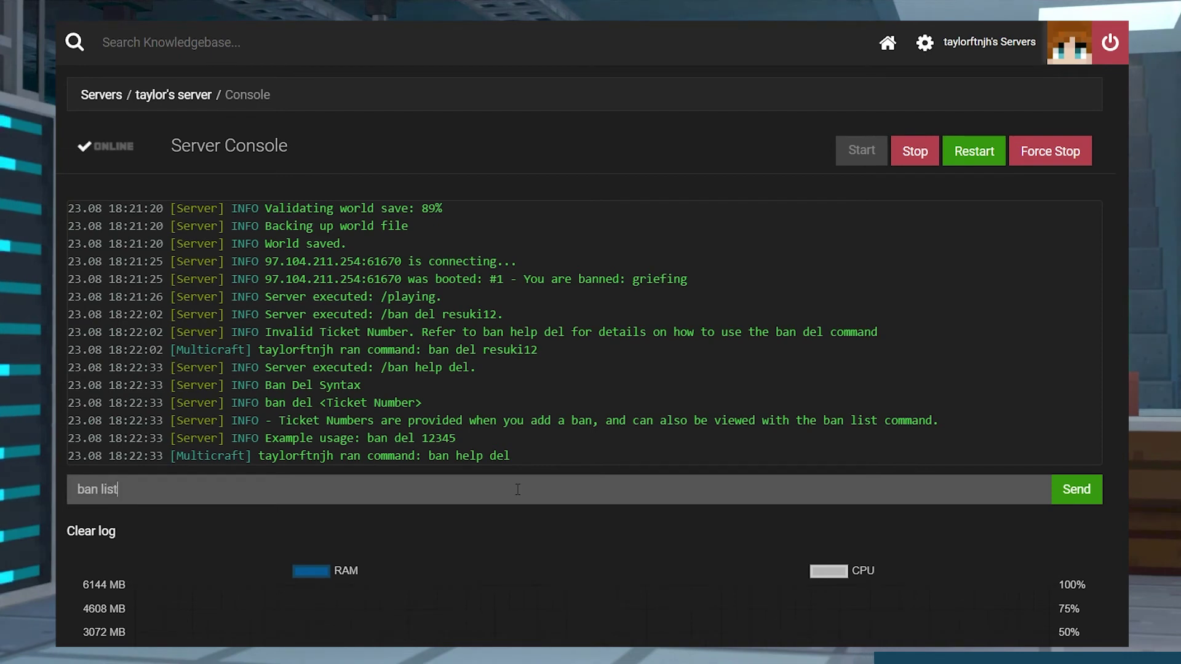
pyautogui.press('Return')
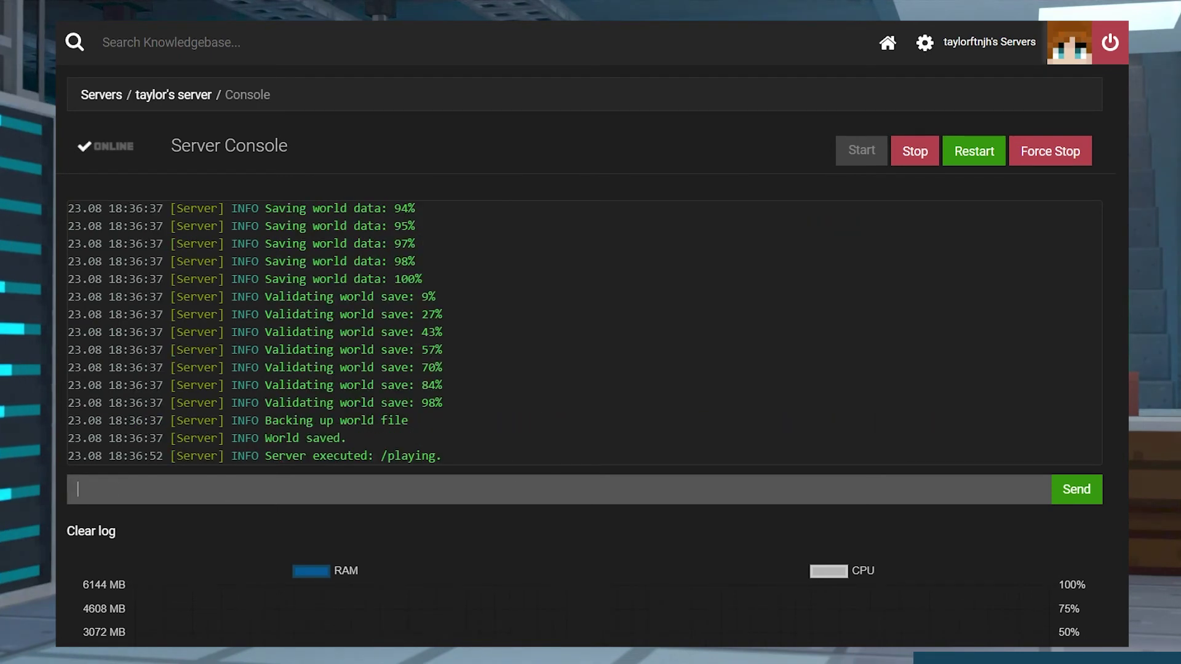
pyautogui.write('ban del ')
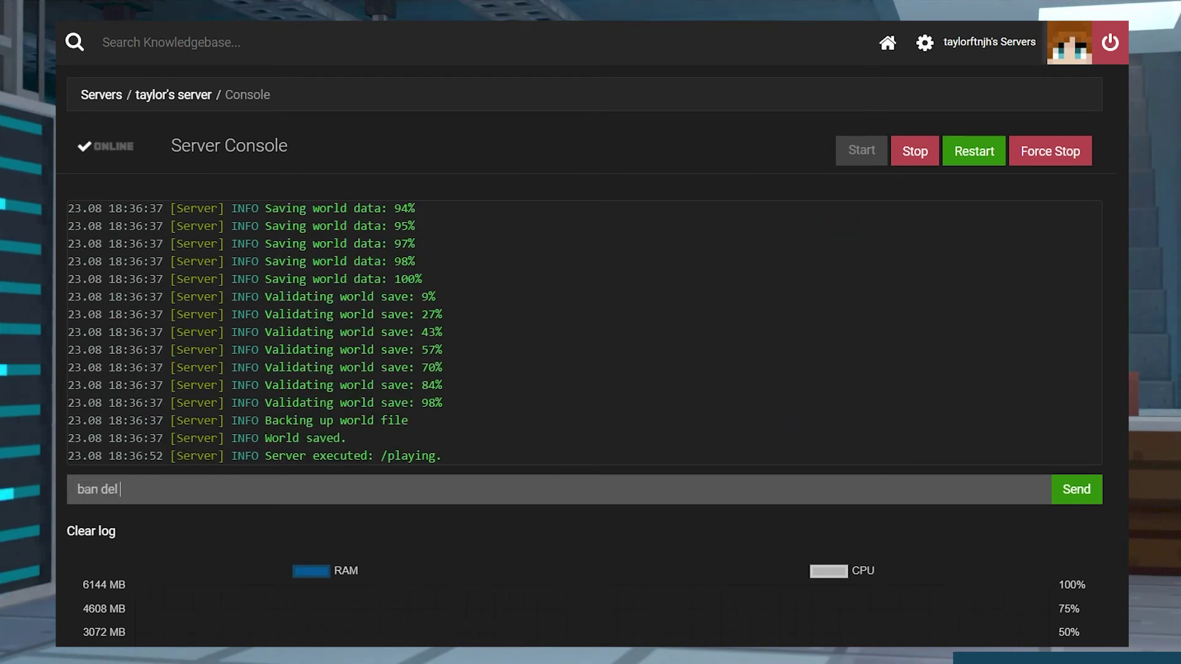
pyautogui.write('5')
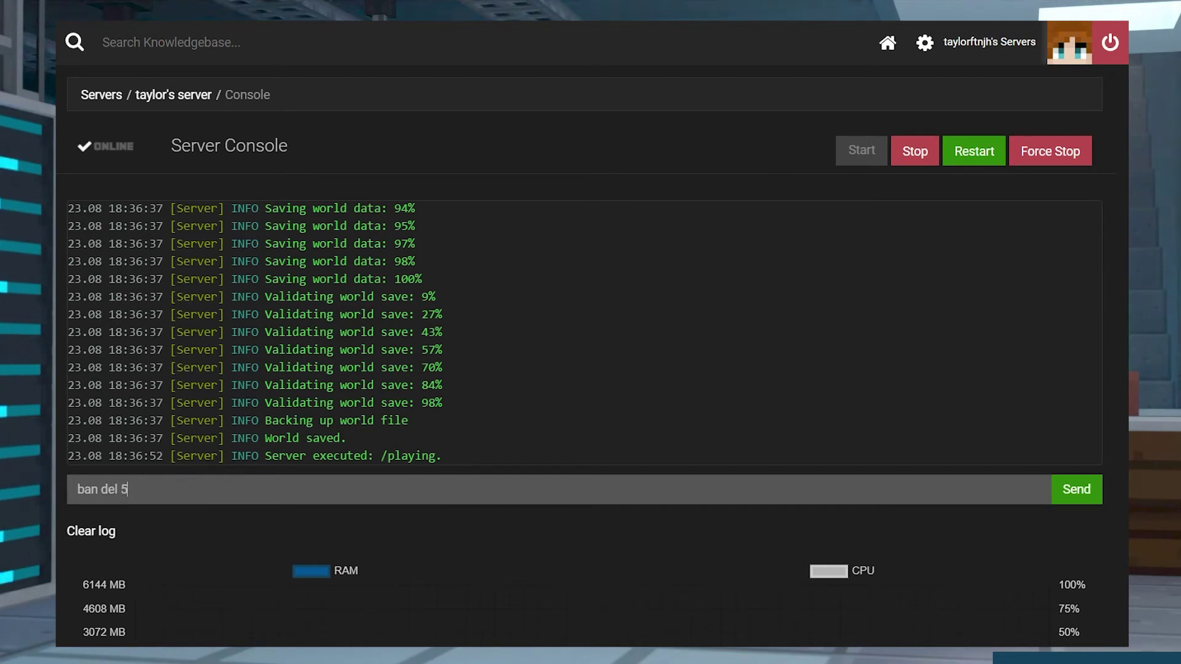
pyautogui.press('Return')
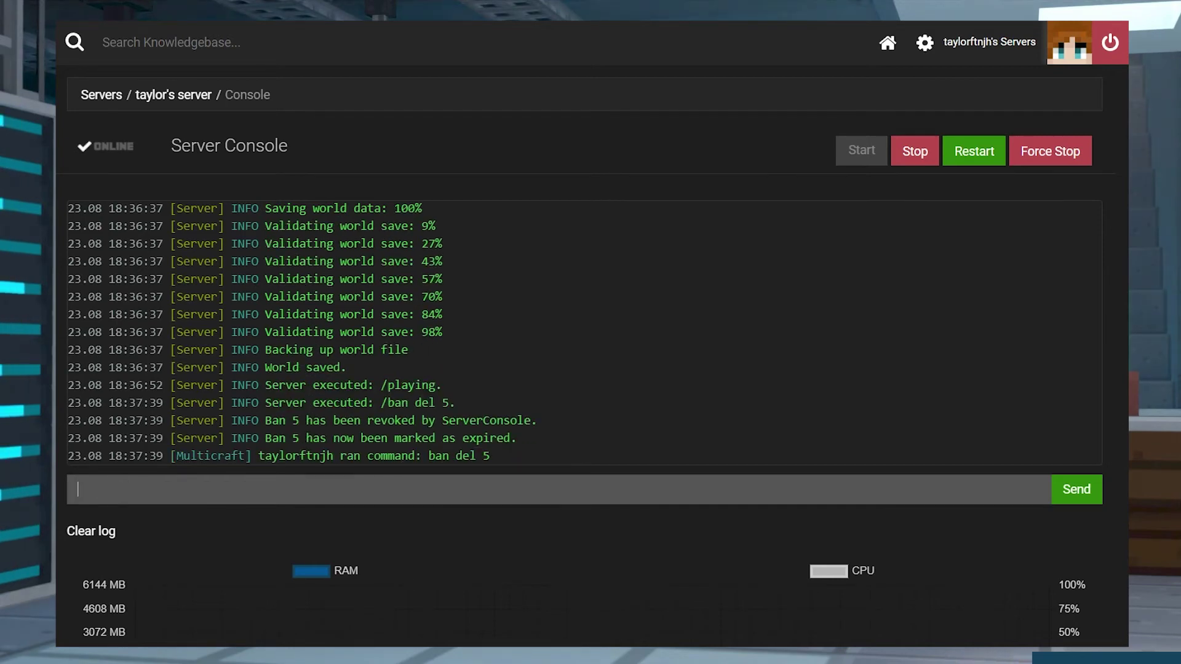
pyautogui.write('ban de')
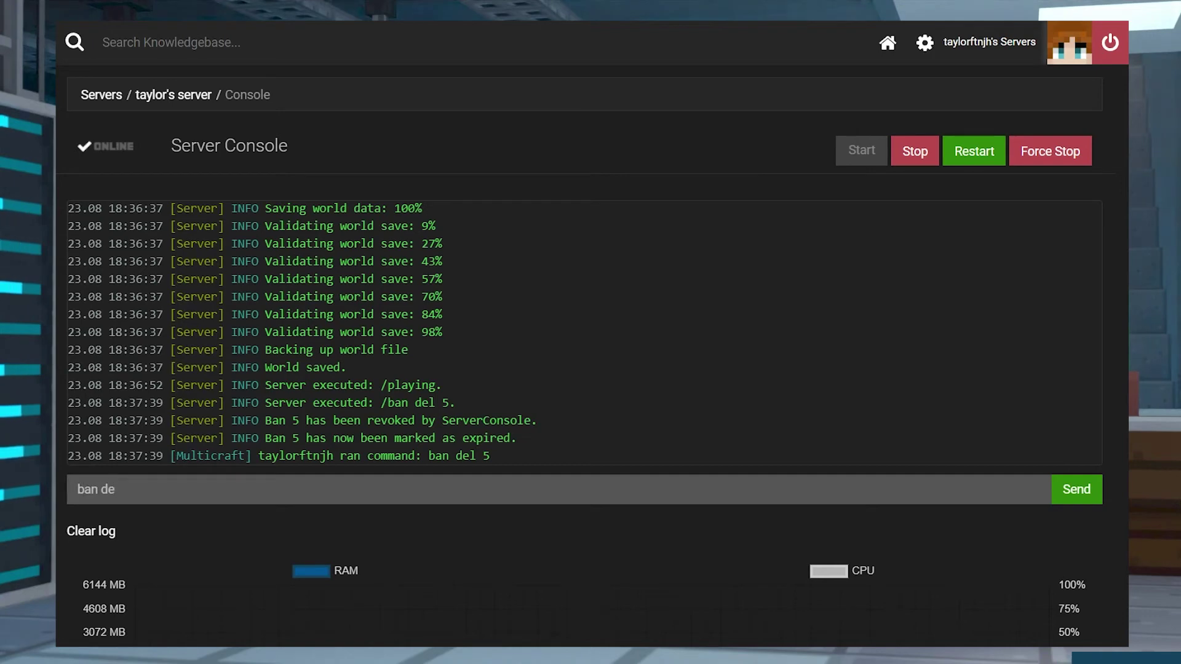
pyautogui.write('l 6')
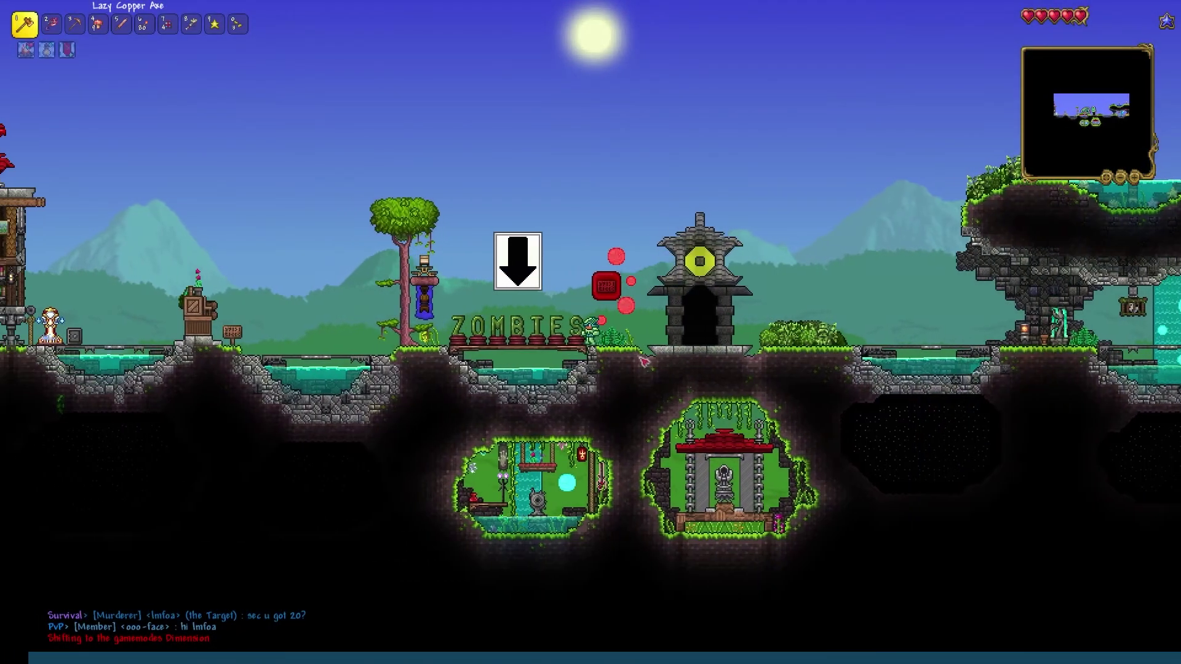
# Walk the character left past the ZOMBIES sign toward the red-roofed wooden house.
pyautogui.press('a')
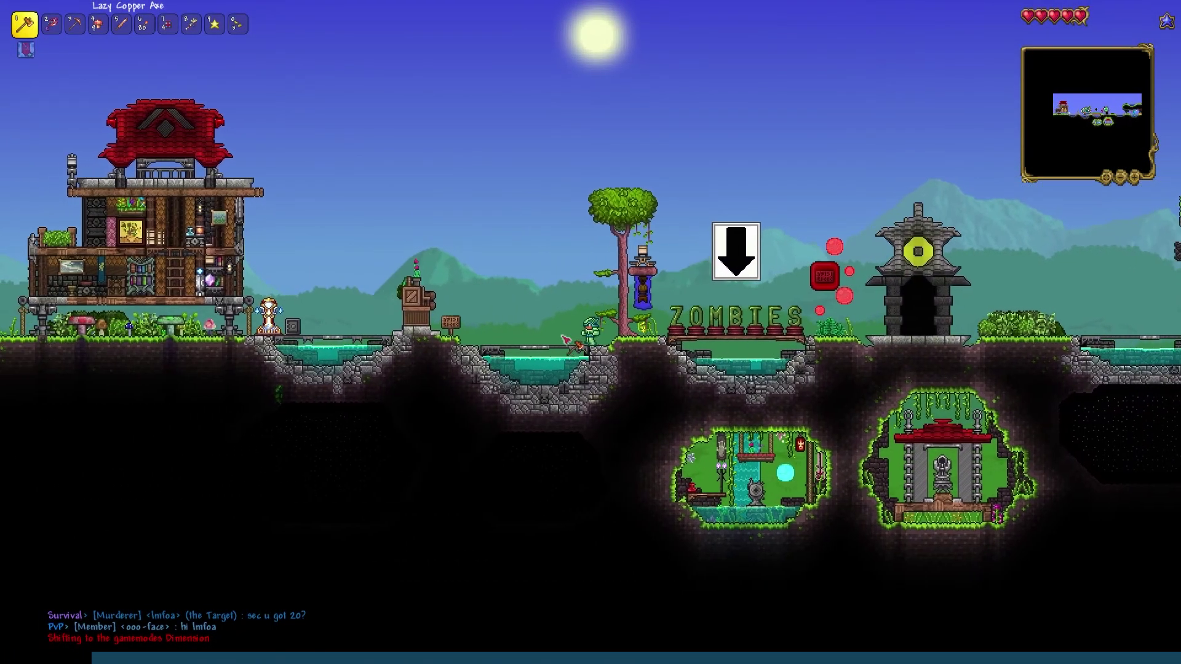
pyautogui.press('a')
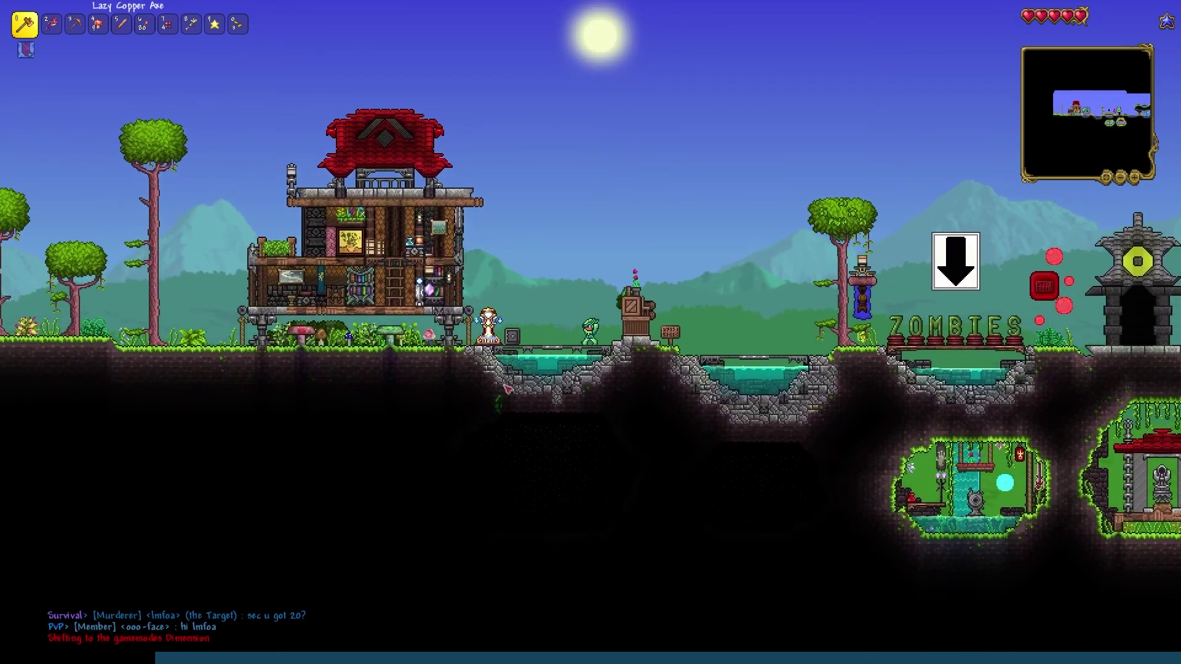
pyautogui.press('a')
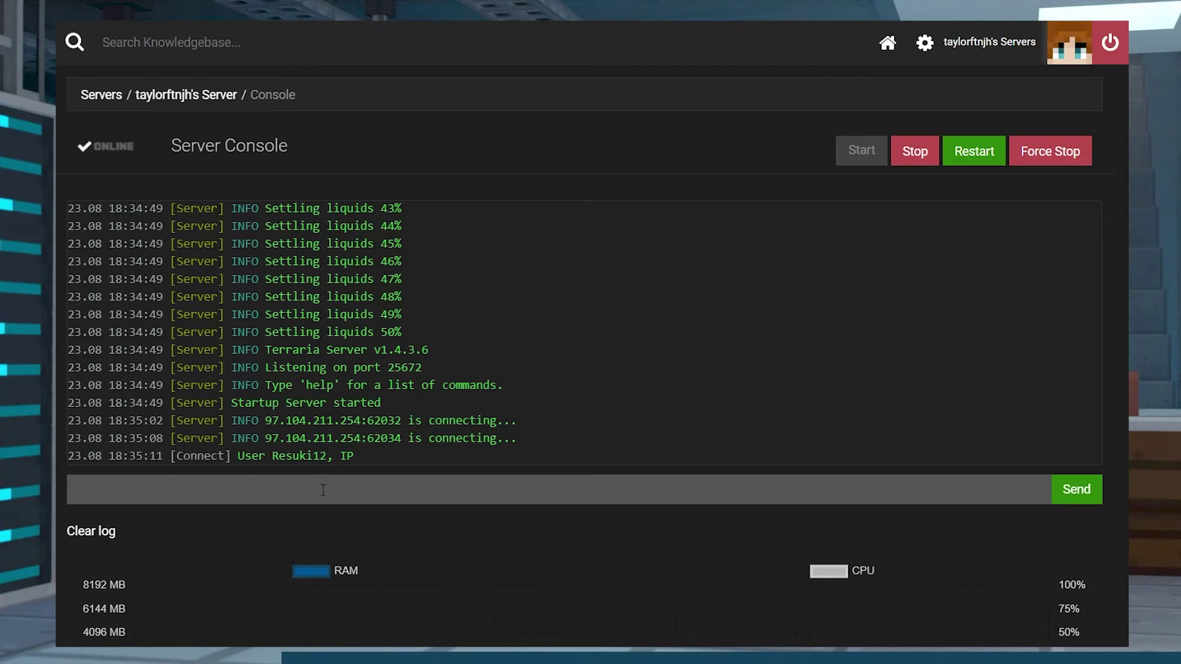
# Ban the player, then add a 1d30m00s ban with the reason 'being mean'.
pyautogui.write('ban r')
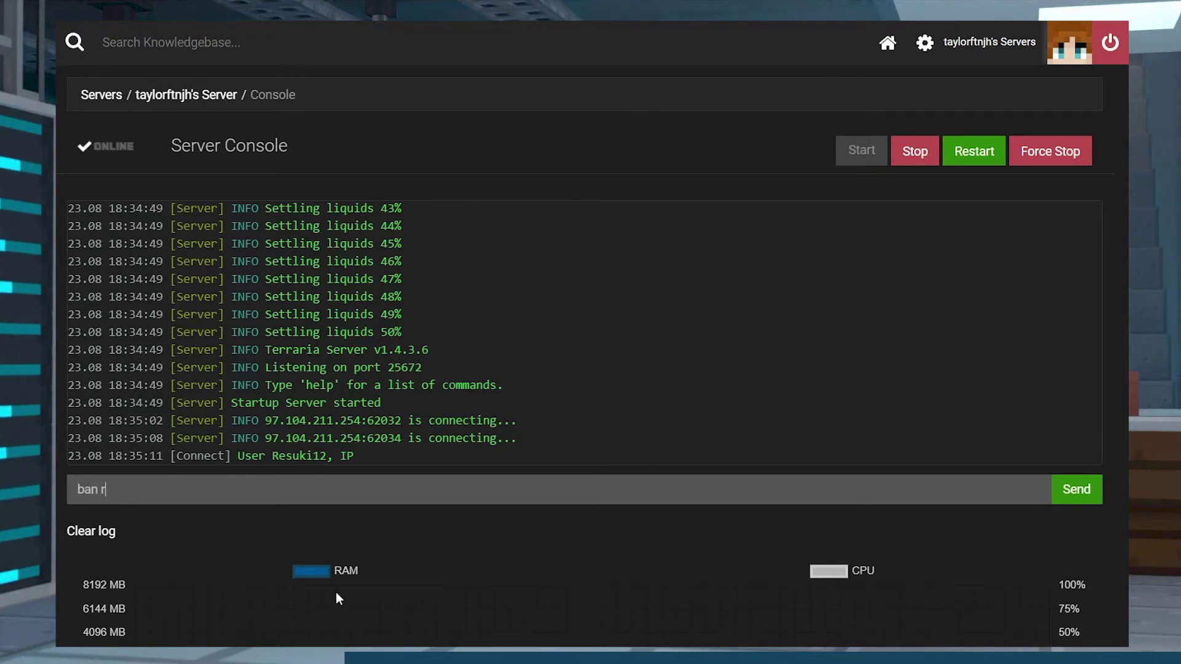
pyautogui.write('esuki12')
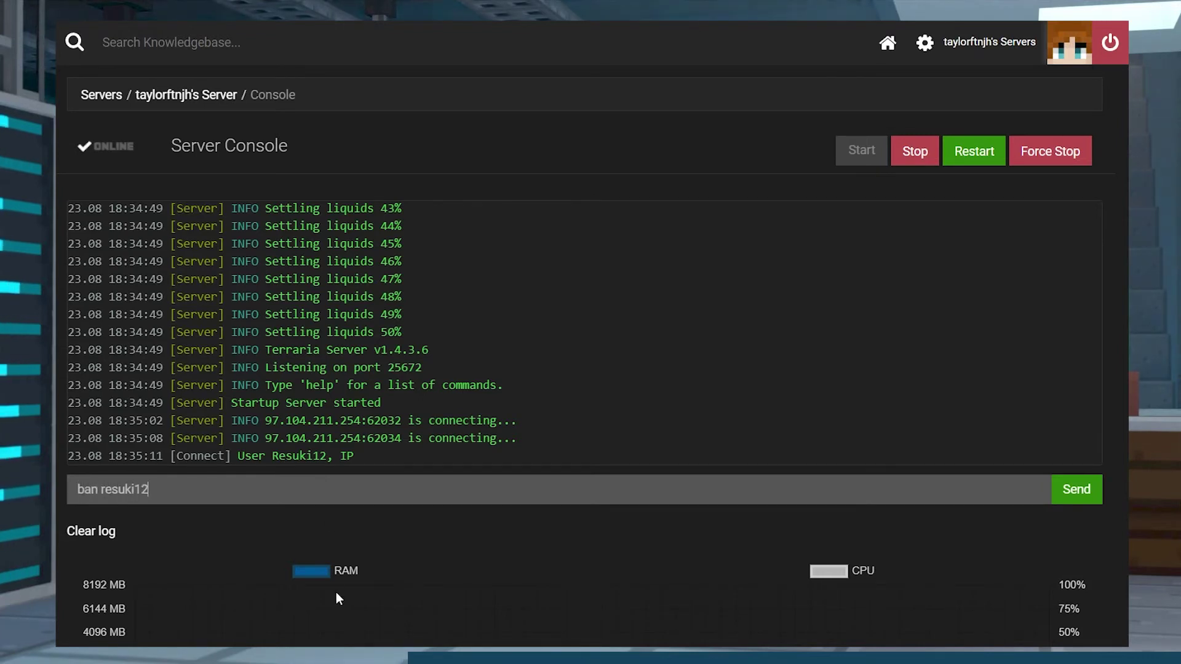
pyautogui.press('Return')
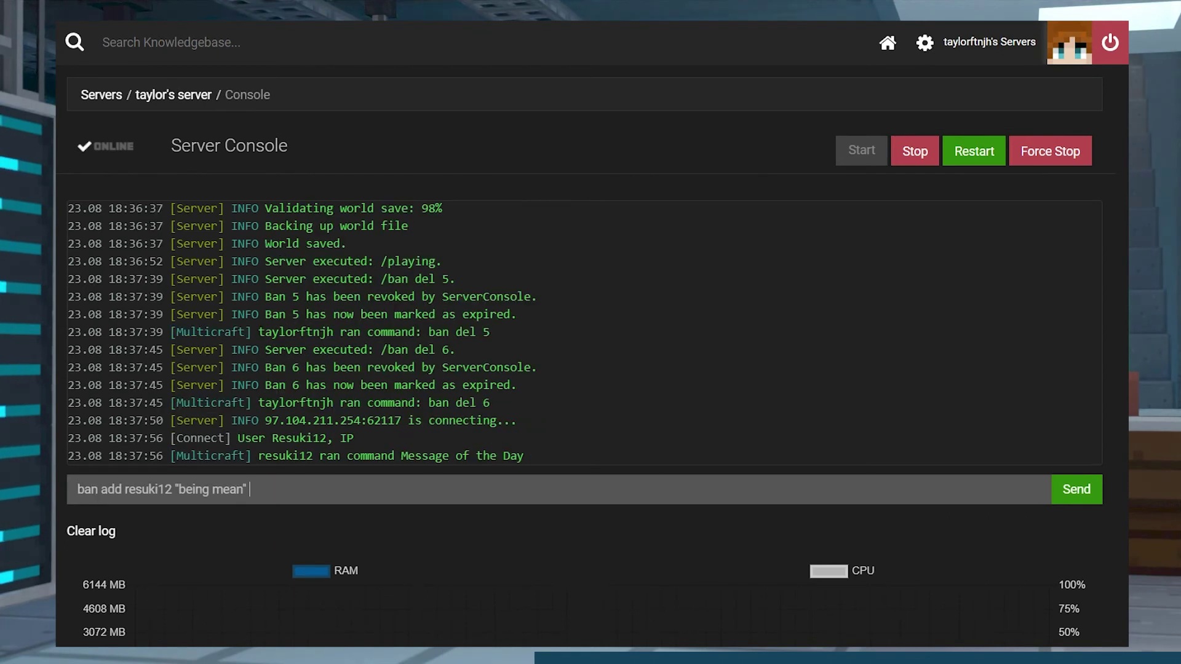
pyautogui.write('1d')
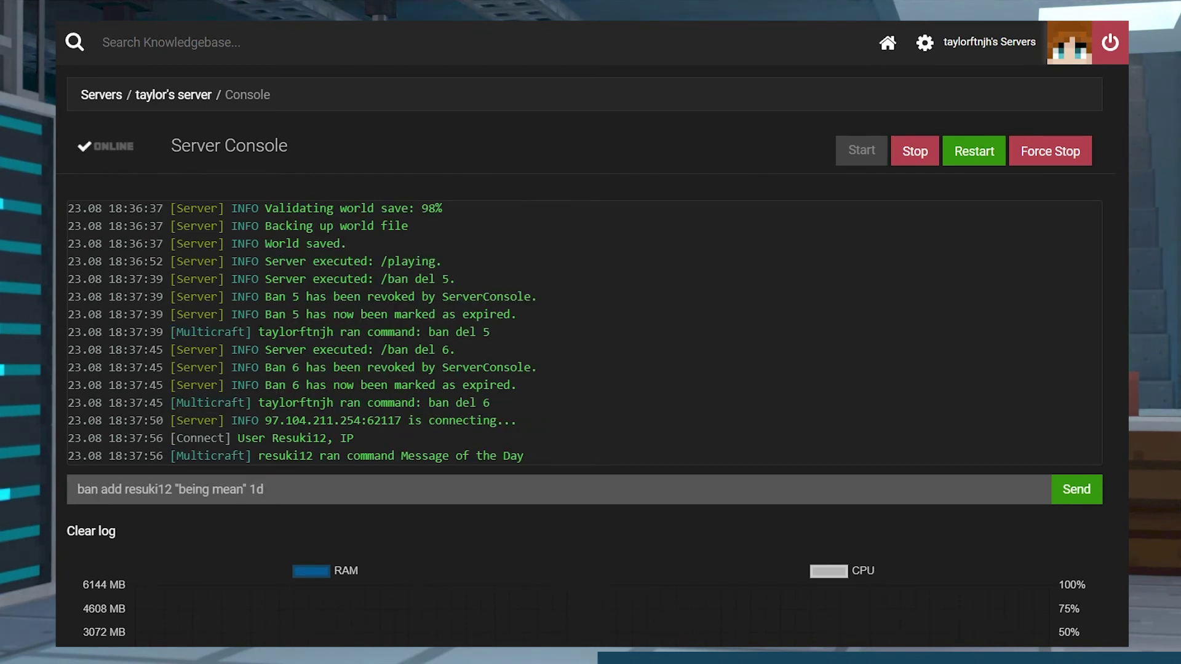
pyautogui.write('30m00')
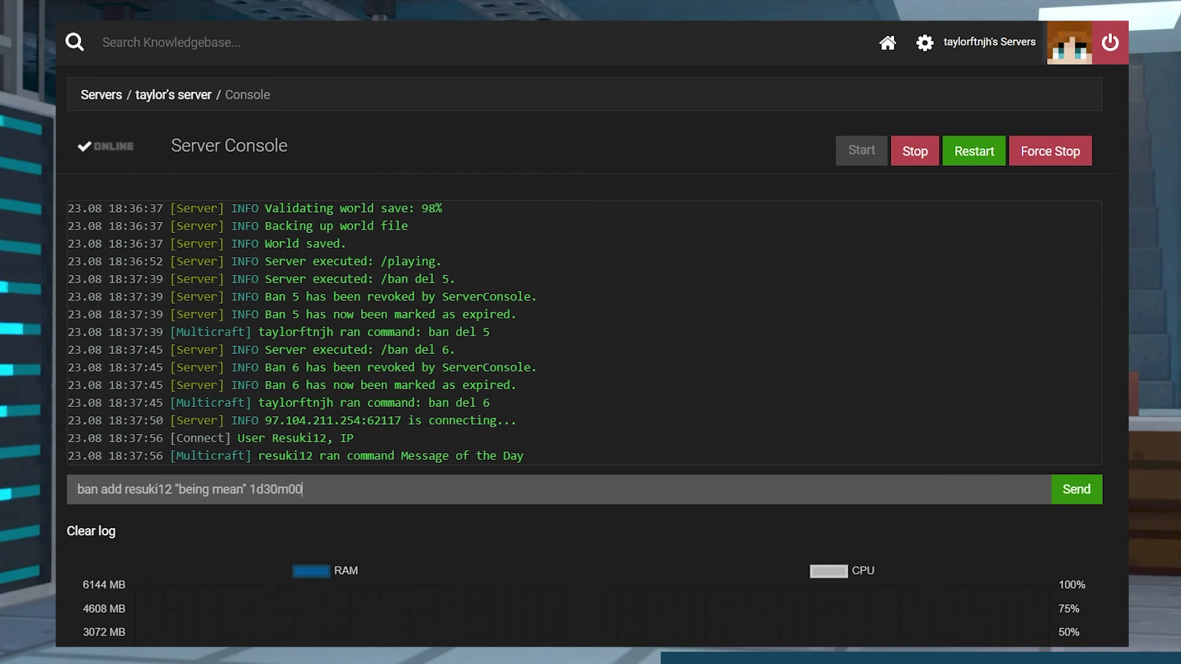
pyautogui.write('s')
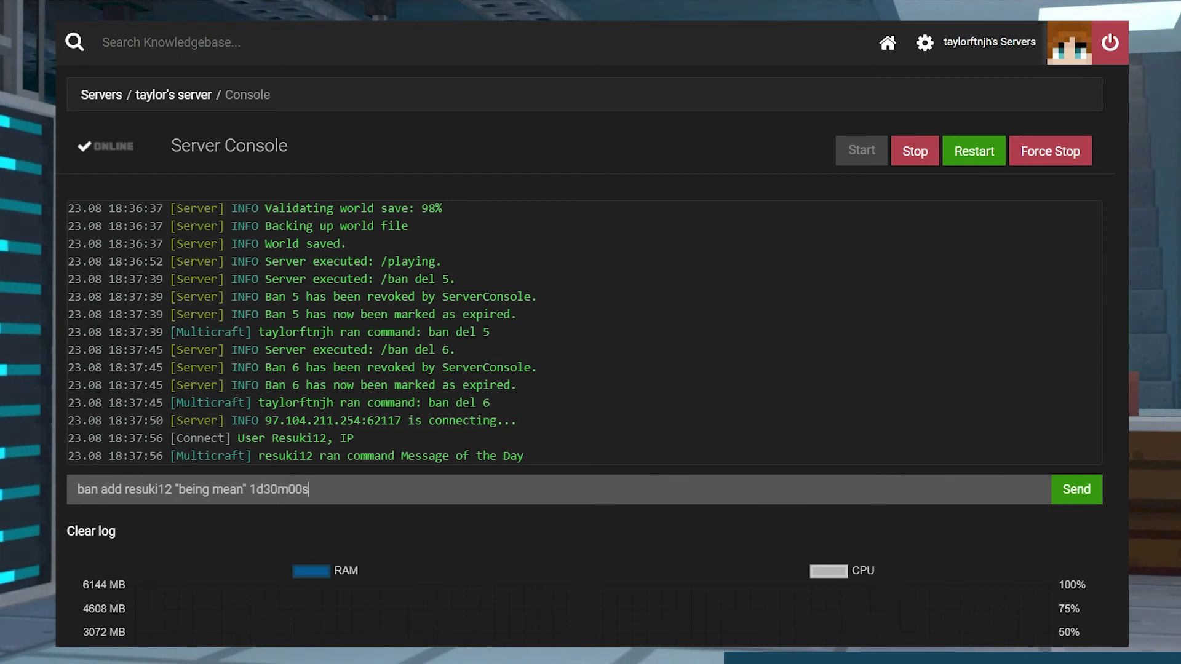
pyautogui.press('Return')
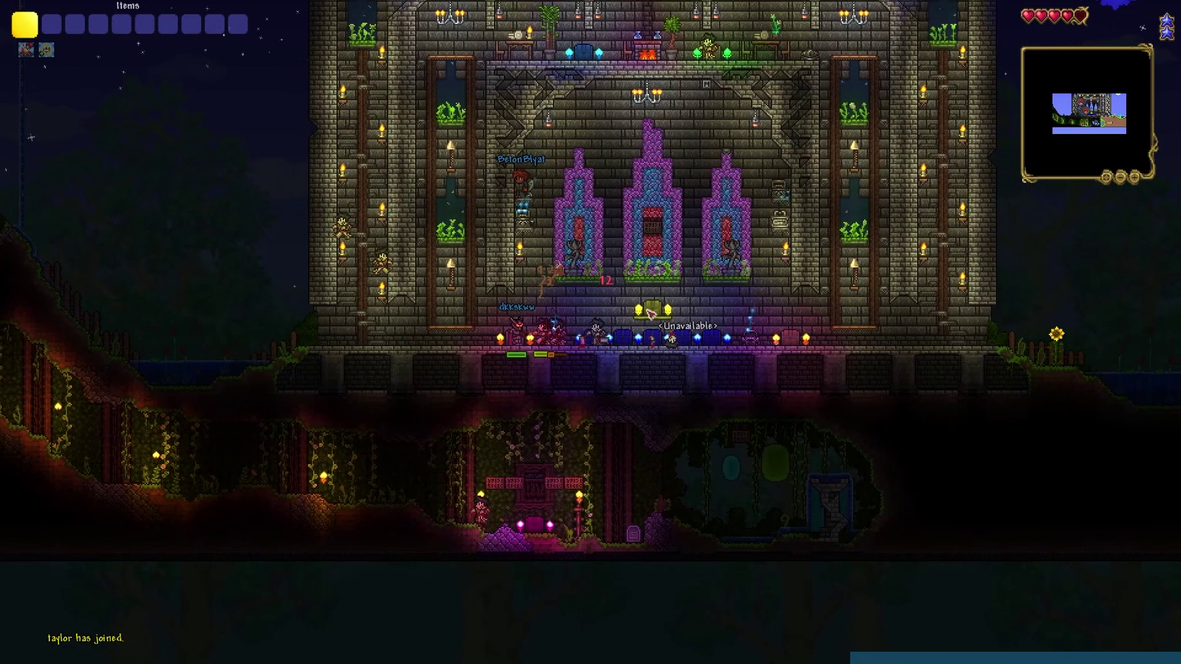
# Walk the character right and left in front of the castle, then jump.
pyautogui.press('d')
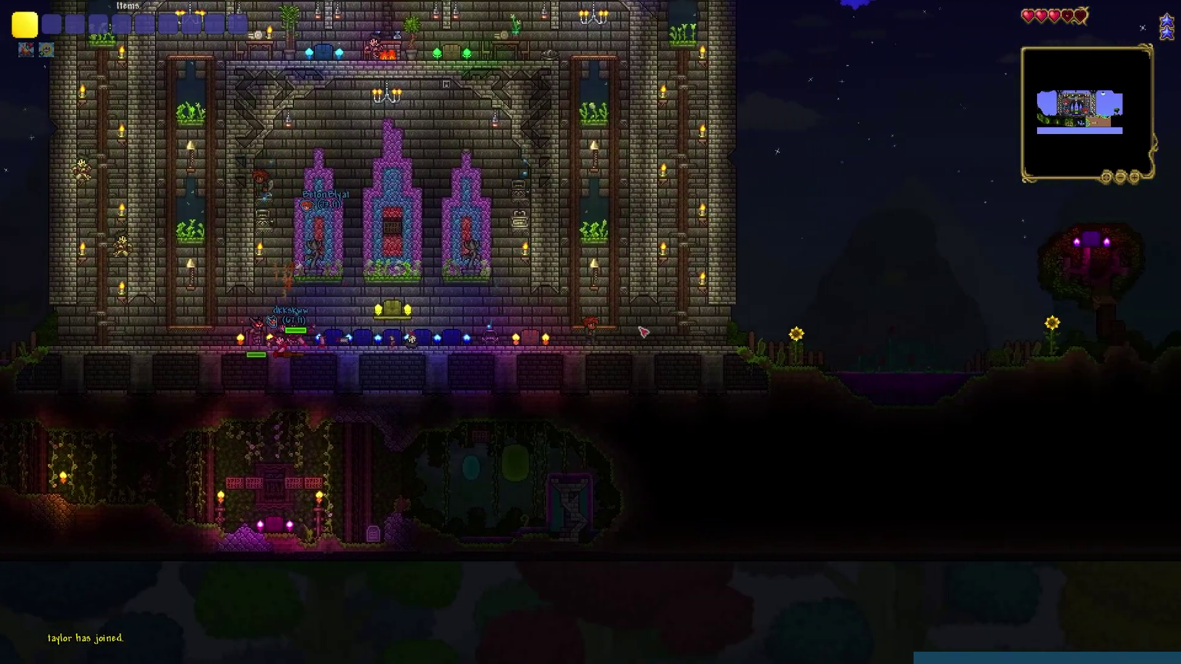
pyautogui.press('a')
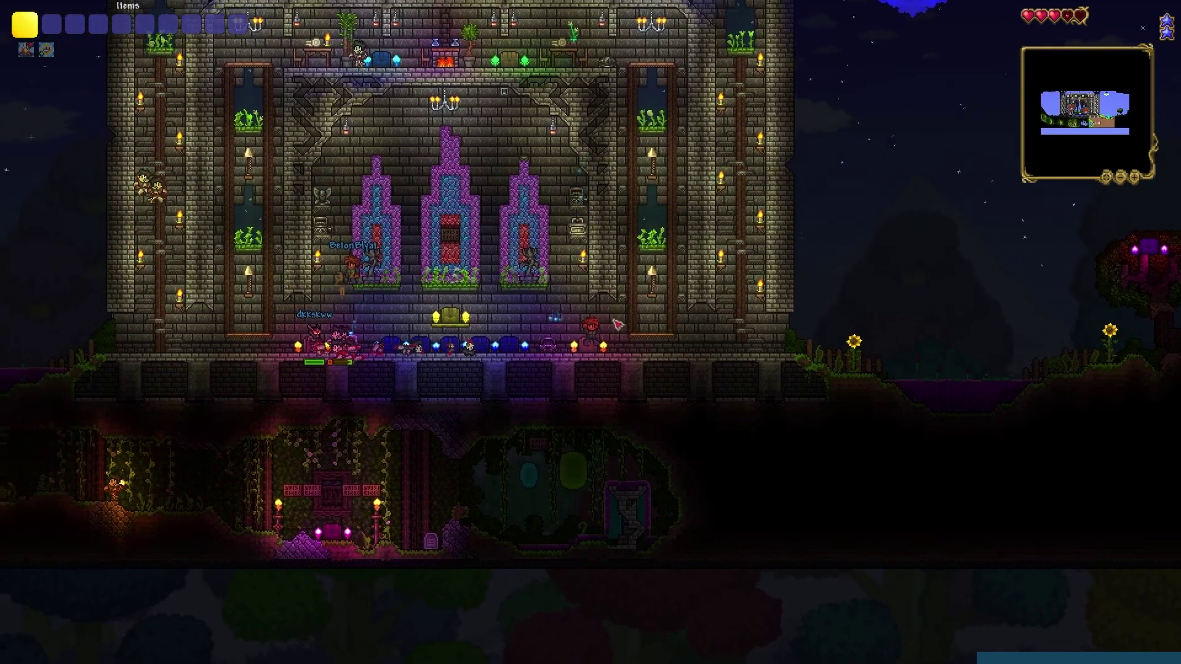
pyautogui.press('d')
pyautogui.press('a')
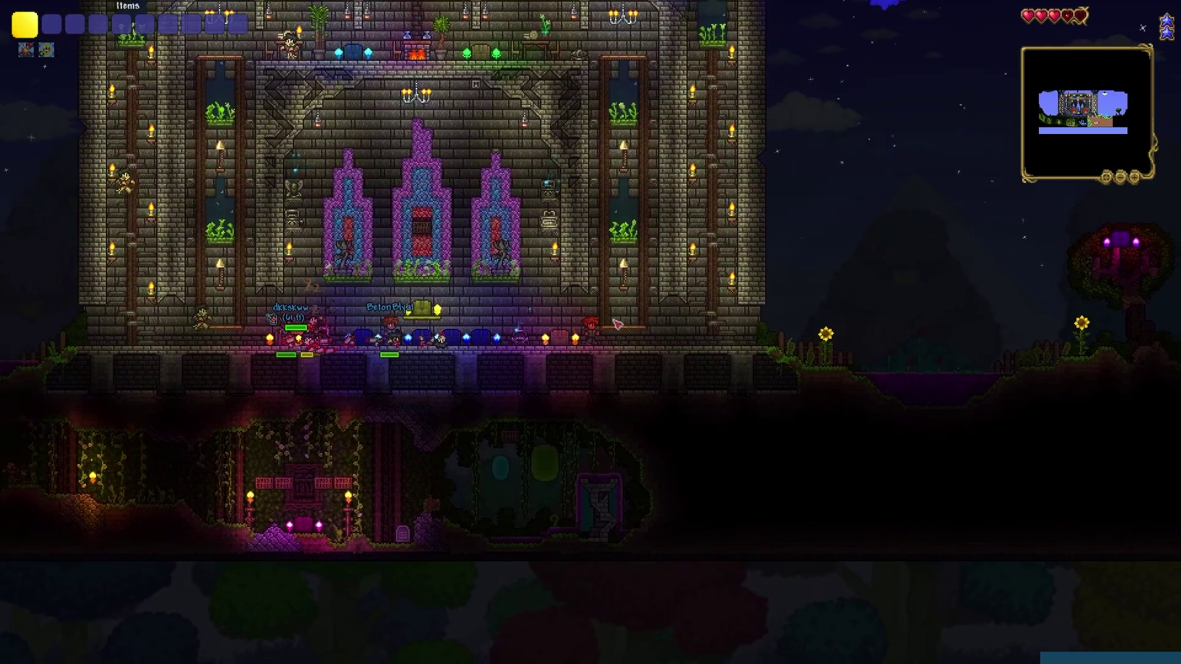
pyautogui.press('d')
pyautogui.press('space')
pyautogui.press('space')
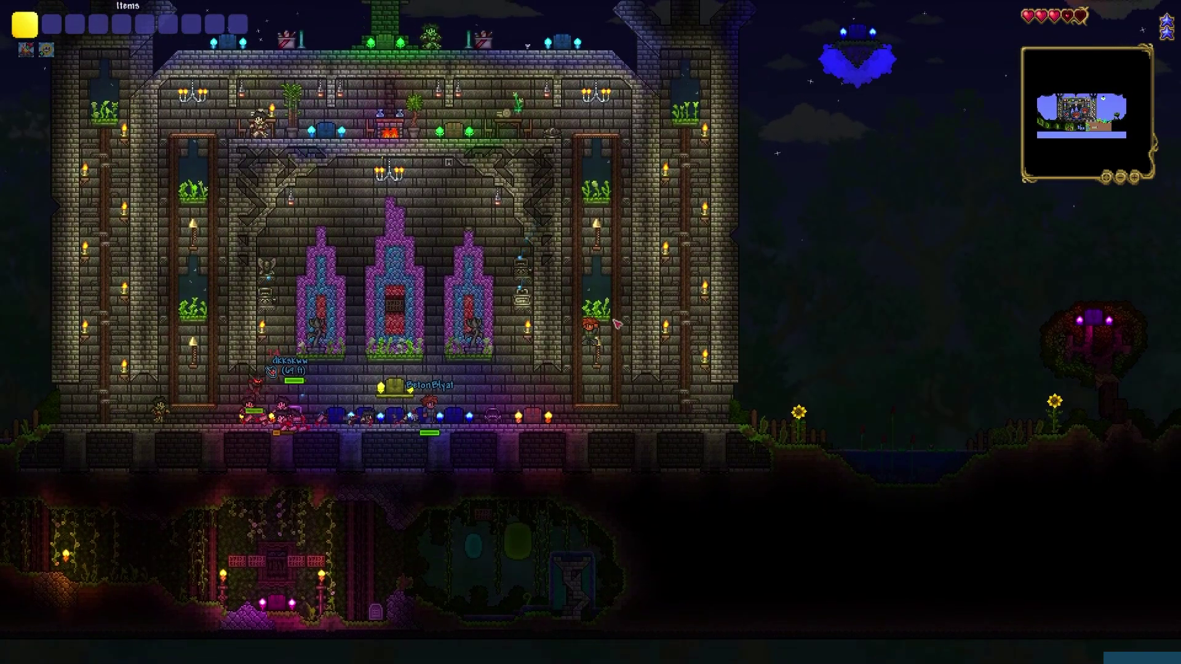